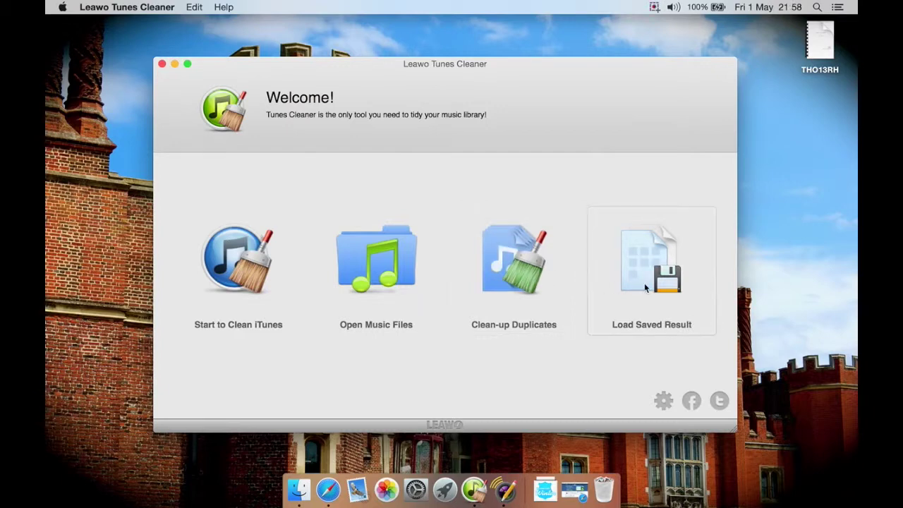
Review the General, Network and Update preferences, and close the Preferences window.
{"action": "left_click", "coordinate": [663, 401]}
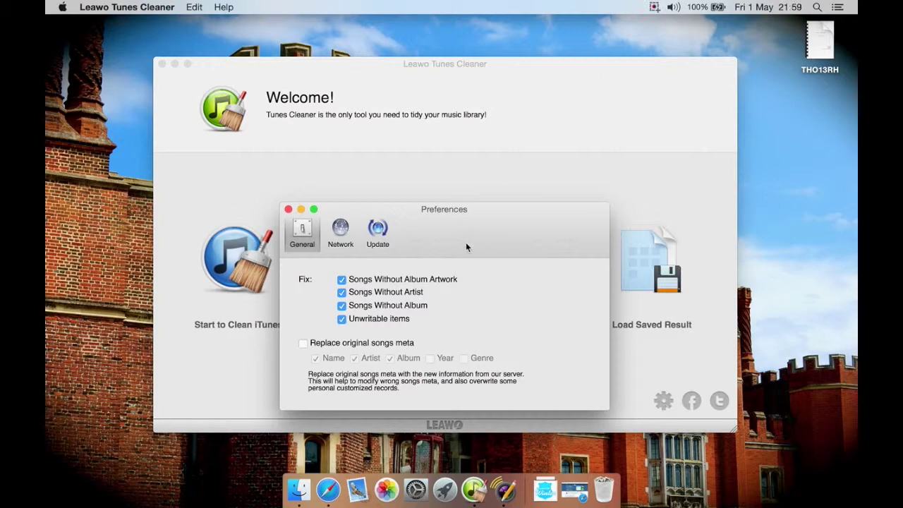
{"action": "left_click_drag", "start_coordinate": [435, 241], "coordinate": [444, 131]}
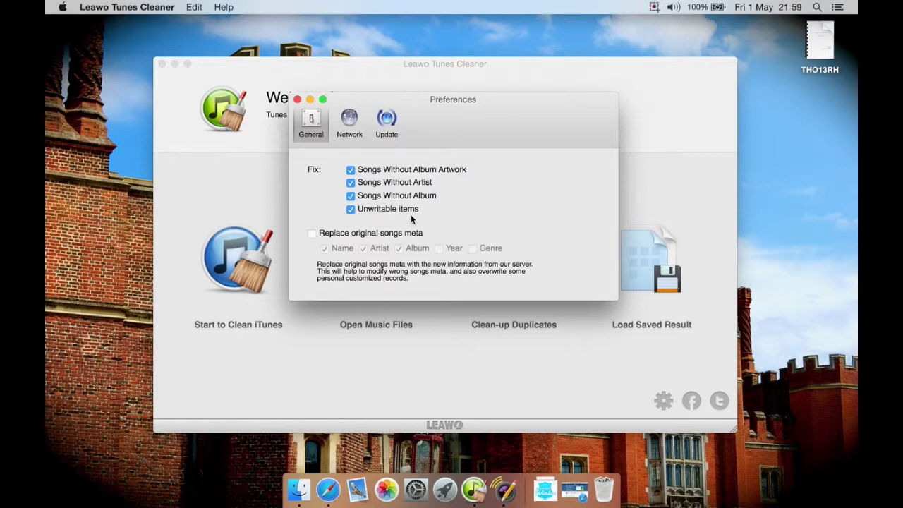
{"action": "left_click", "coordinate": [350, 126]}
{"action": "left_click", "coordinate": [380, 123]}
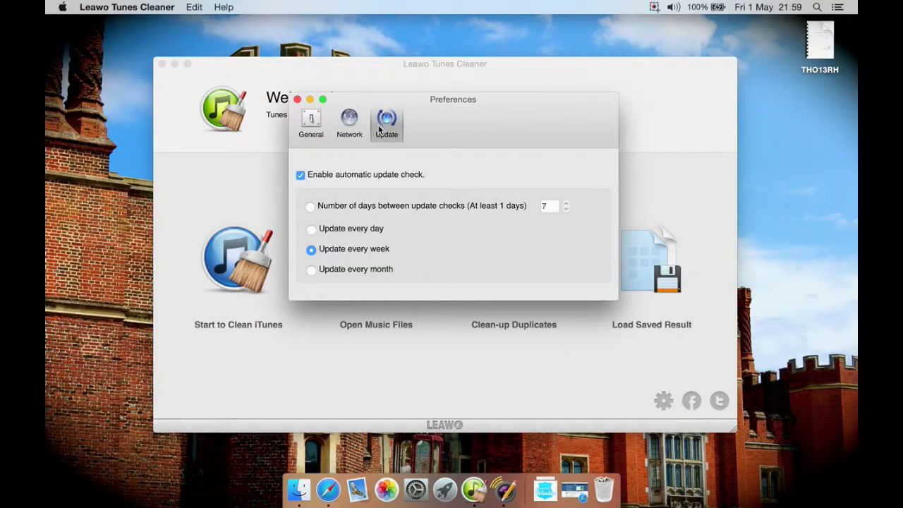
{"action": "left_click", "coordinate": [297, 99]}
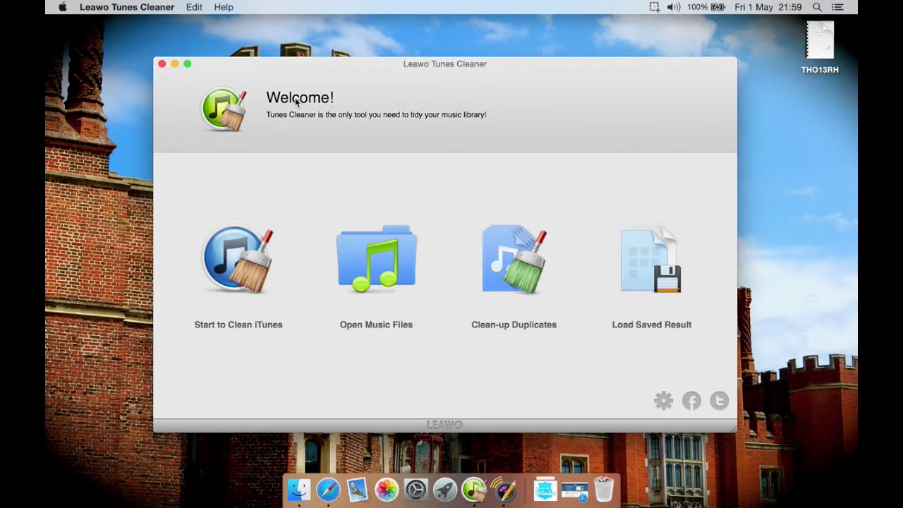
Scan the iTunes library for problems and exclude soundeffect and Untitled-wav from the missing-artwork fixes.
{"action": "left_click", "coordinate": [244, 233]}
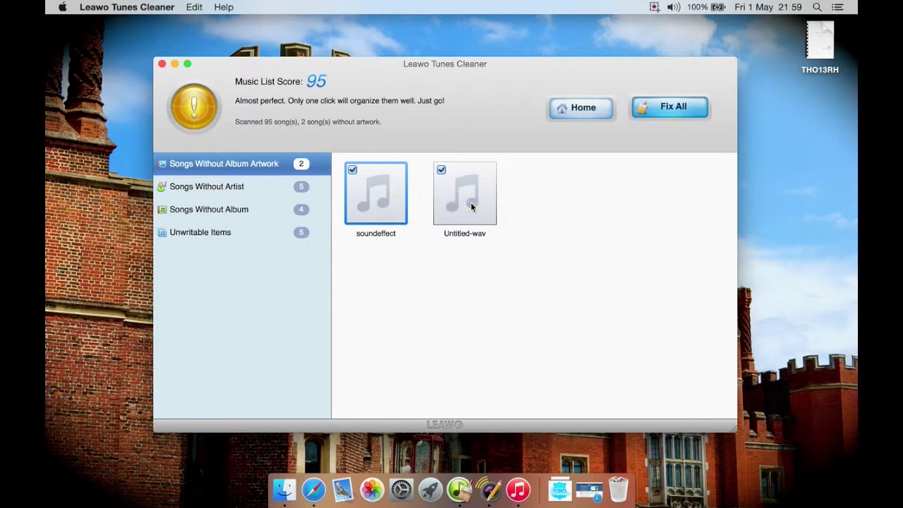
{"action": "left_click", "coordinate": [442, 171]}
{"action": "left_click", "coordinate": [353, 171]}
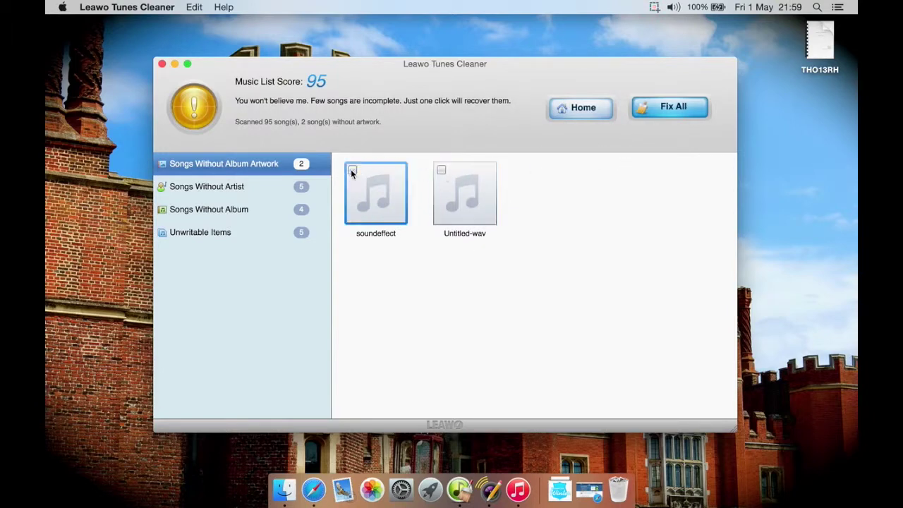
Review the songs without artist, songs without album and unwritable items, and return to the home screen without saving the results.
{"action": "left_click", "coordinate": [285, 186]}
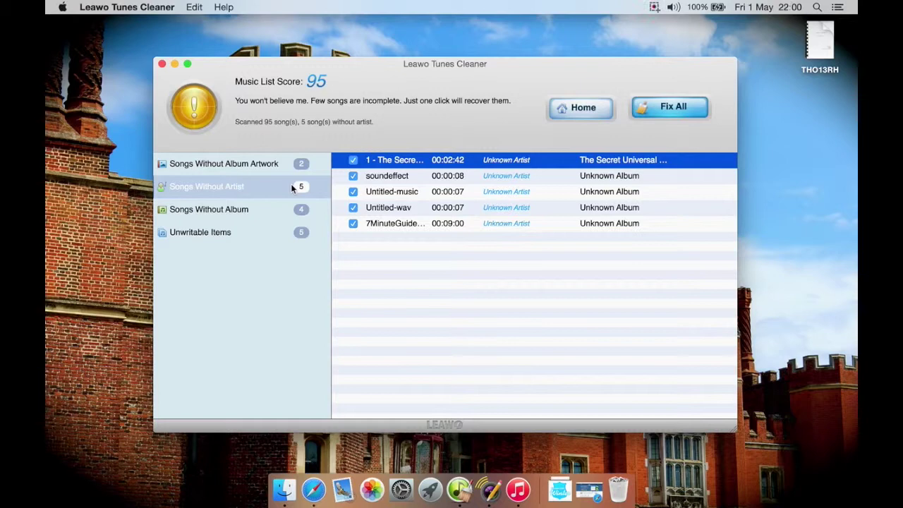
{"action": "left_click", "coordinate": [264, 209]}
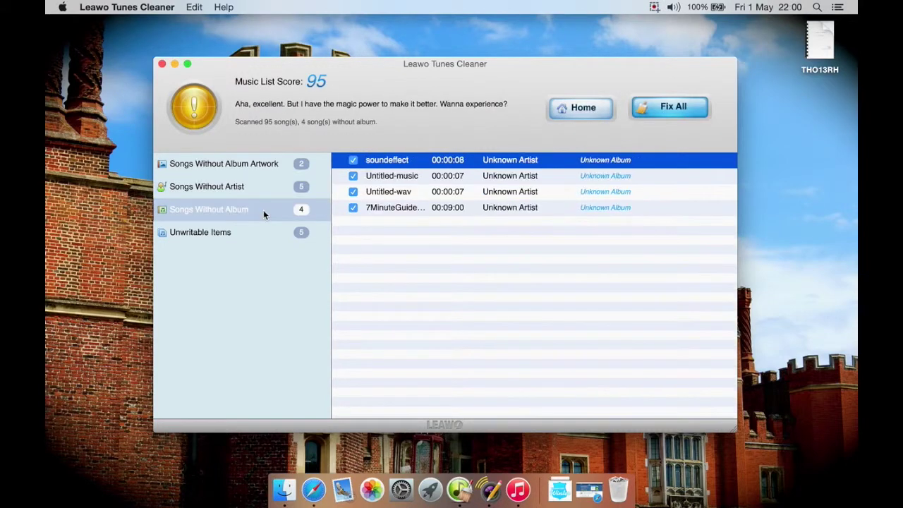
{"action": "left_click", "coordinate": [251, 232]}
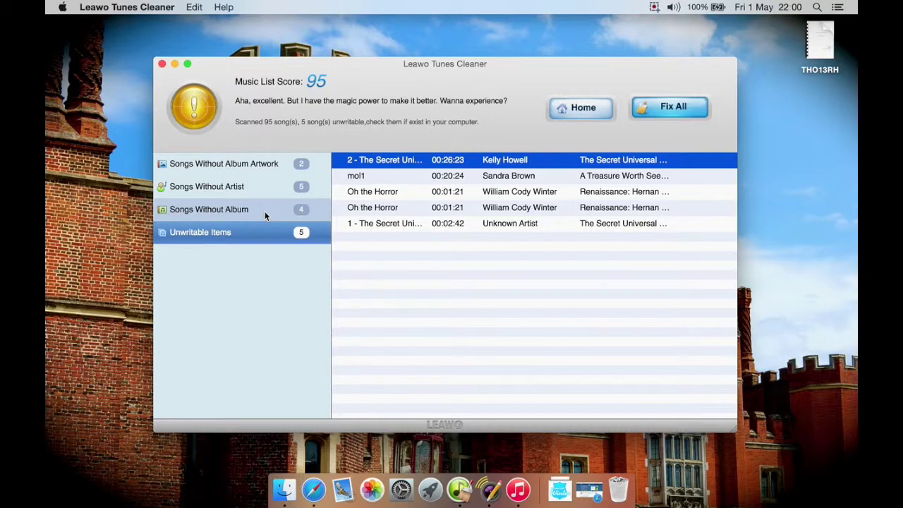
{"action": "left_click", "coordinate": [255, 173]}
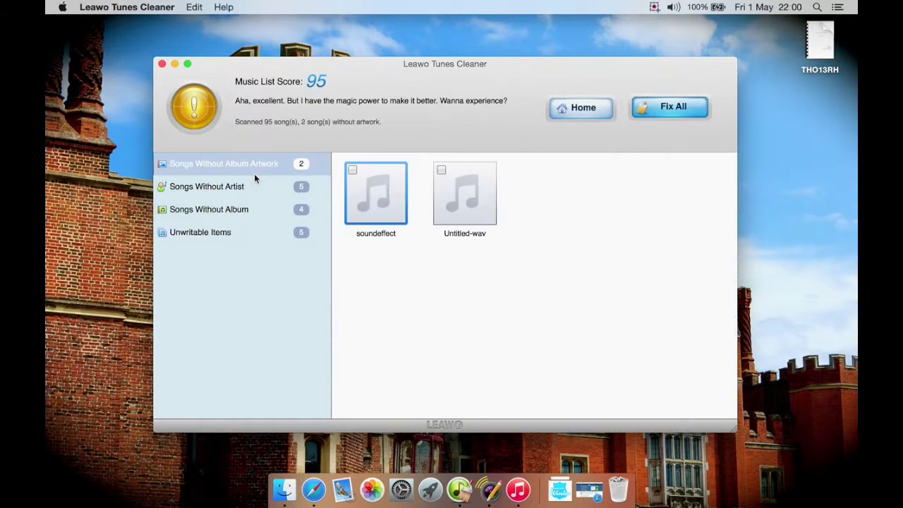
{"action": "left_click", "coordinate": [582, 112]}
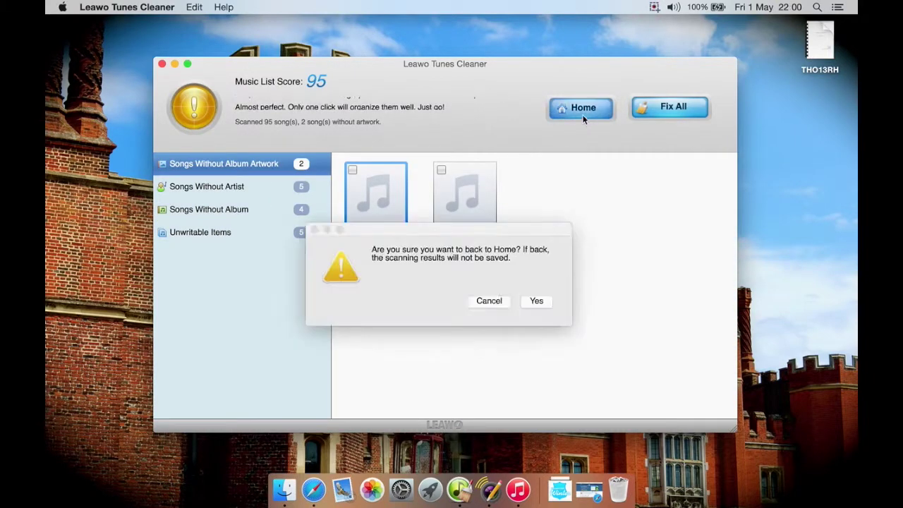
{"action": "left_click", "coordinate": [533, 302]}
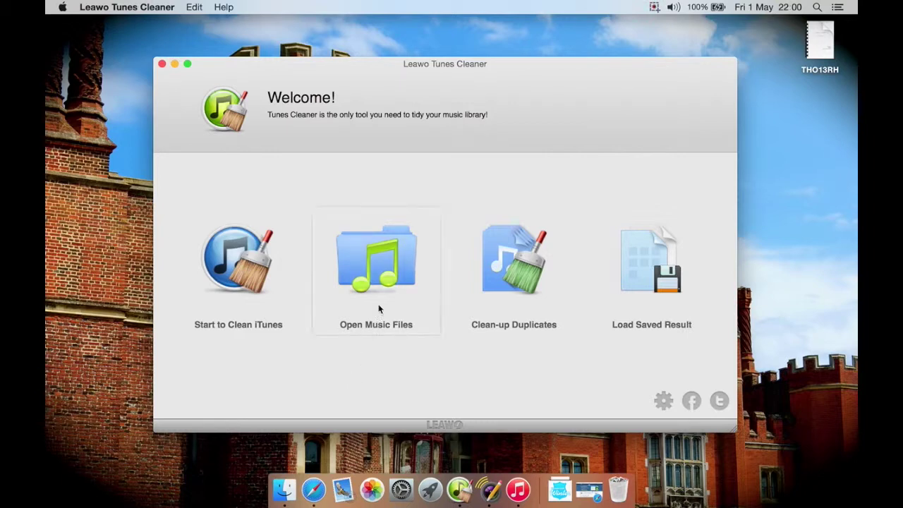
Check the iTunes library for duplicate songs in Quick Scan mode, comparing name, artist, album, file size and time.
{"action": "left_click", "coordinate": [374, 350]}
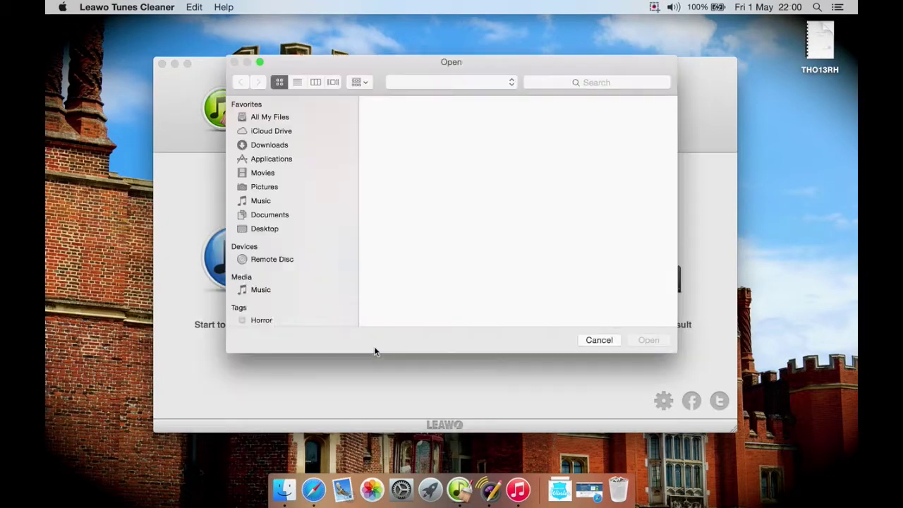
{"action": "left_click", "coordinate": [597, 339]}
{"action": "left_click", "coordinate": [512, 272]}
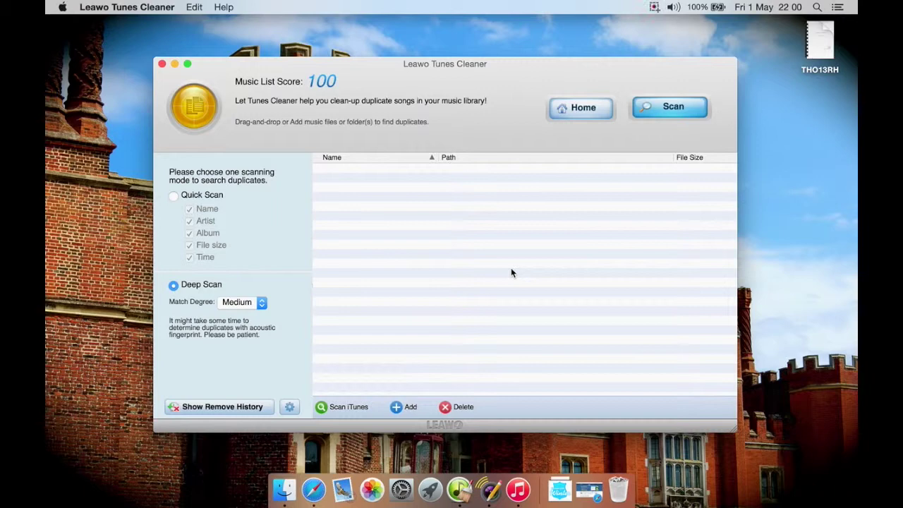
{"action": "left_click", "coordinate": [240, 302]}
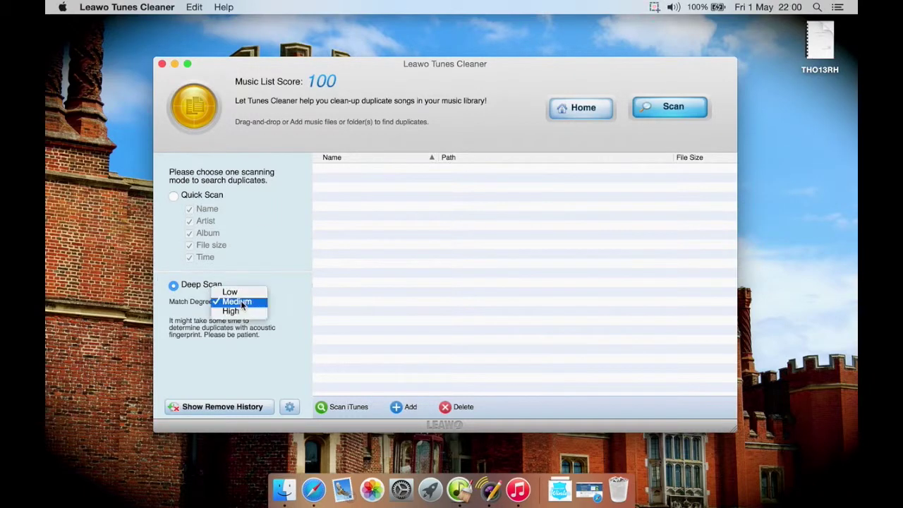
{"action": "left_click", "coordinate": [280, 304]}
{"action": "left_click", "coordinate": [185, 196]}
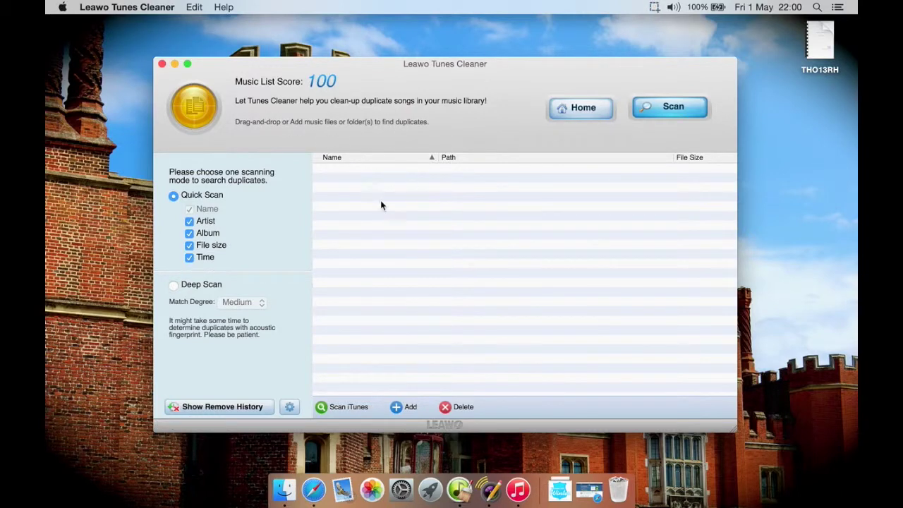
{"action": "left_click", "coordinate": [337, 408]}
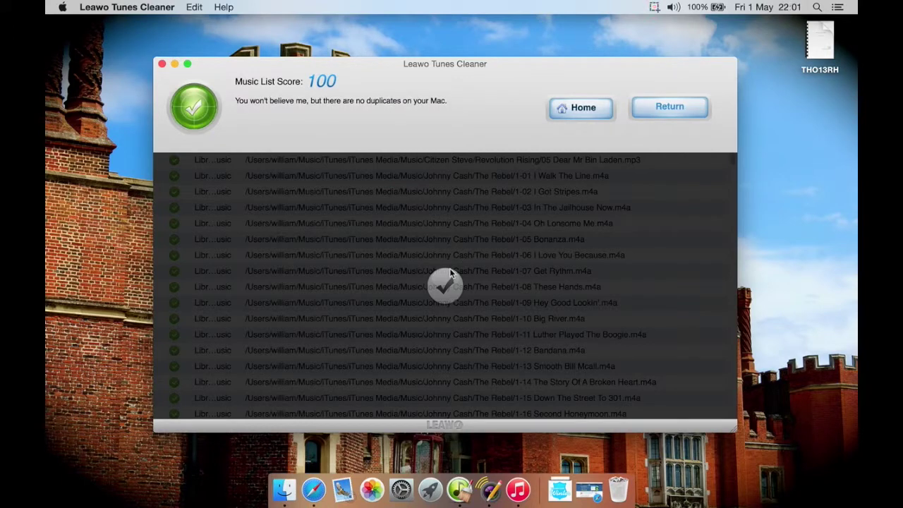
Return to the duplicate clean-up setup, add the Music folder and scan it for duplicates.
{"action": "left_click", "coordinate": [663, 113]}
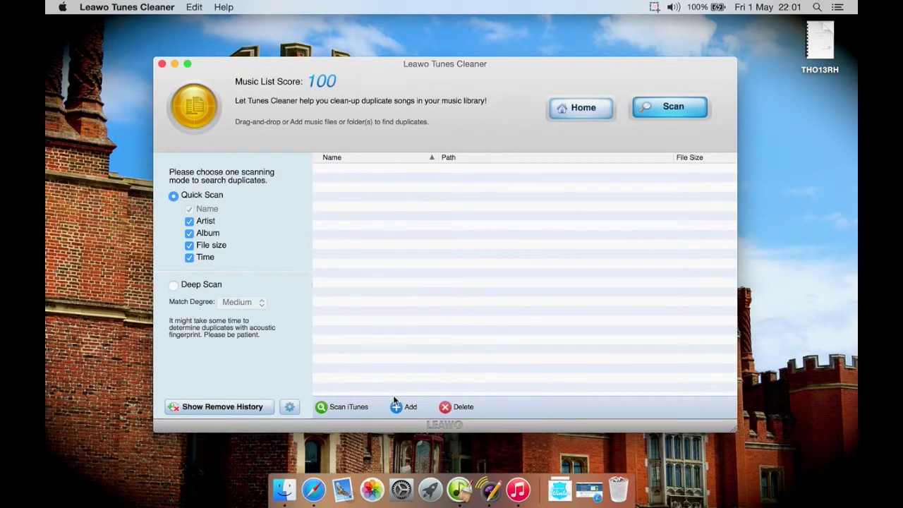
{"action": "left_click", "coordinate": [396, 408]}
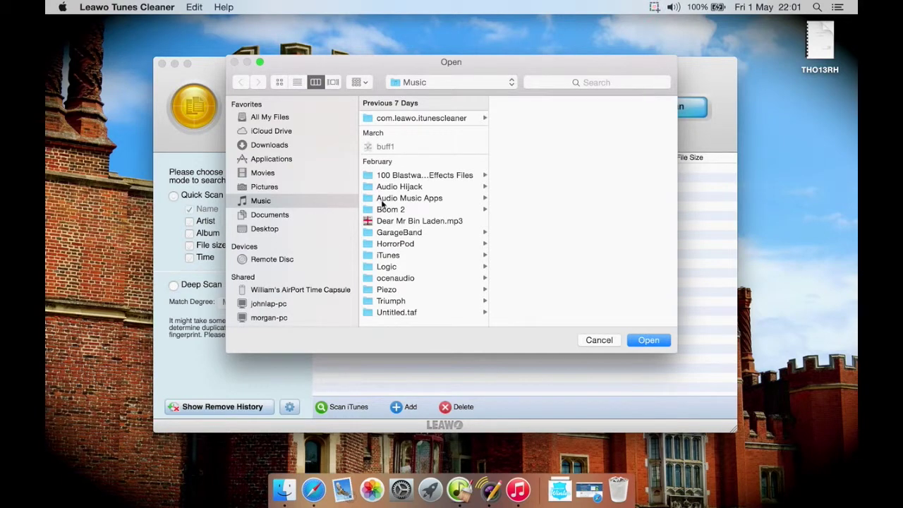
{"action": "left_click", "coordinate": [643, 342]}
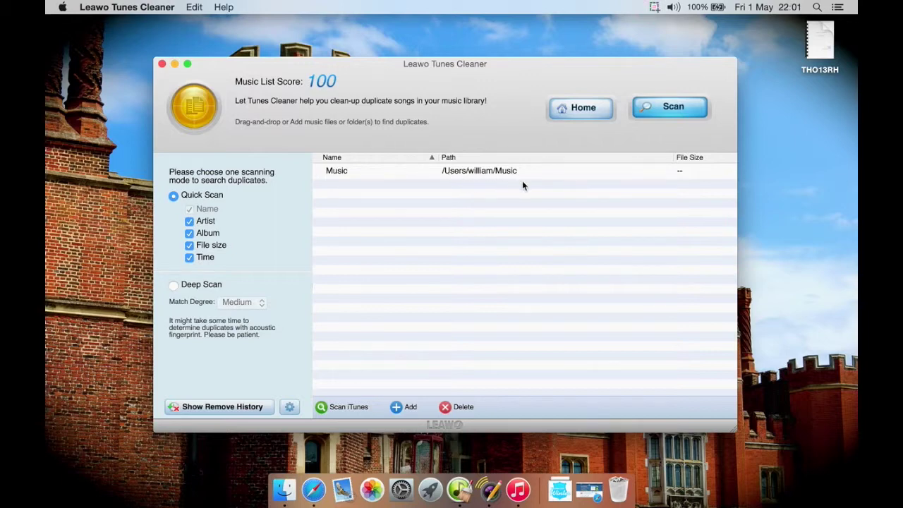
{"action": "left_click", "coordinate": [666, 108]}
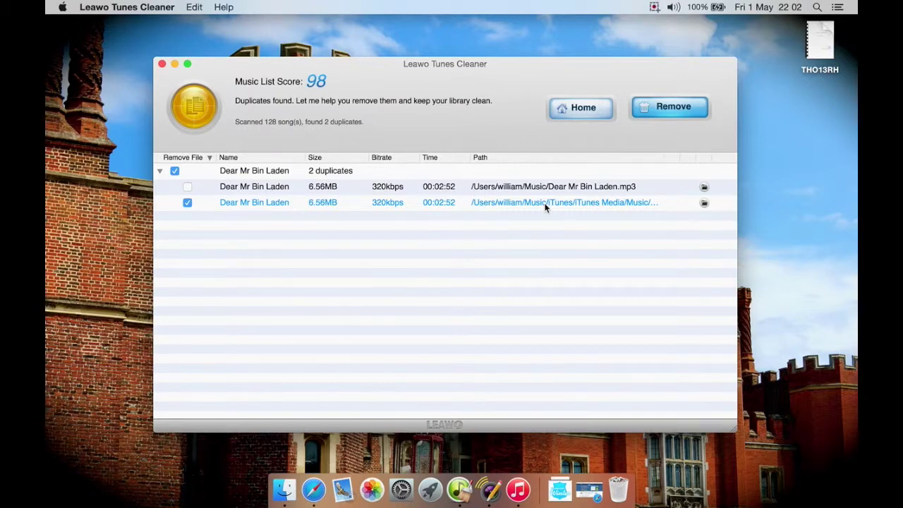
Try marking the Music folder copy of Dear Mr Bin Laden for removal instead of the iTunes copy.
{"action": "left_click", "coordinate": [187, 186]}
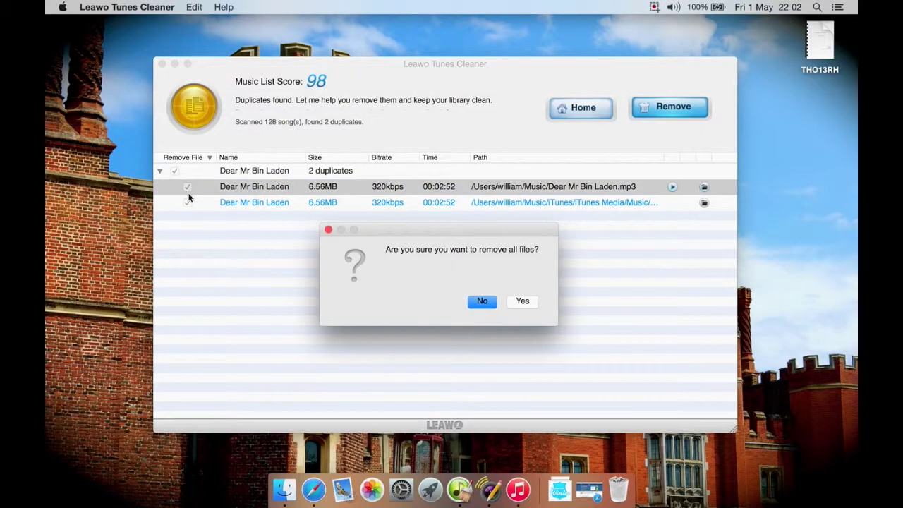
{"action": "left_click", "coordinate": [483, 301]}
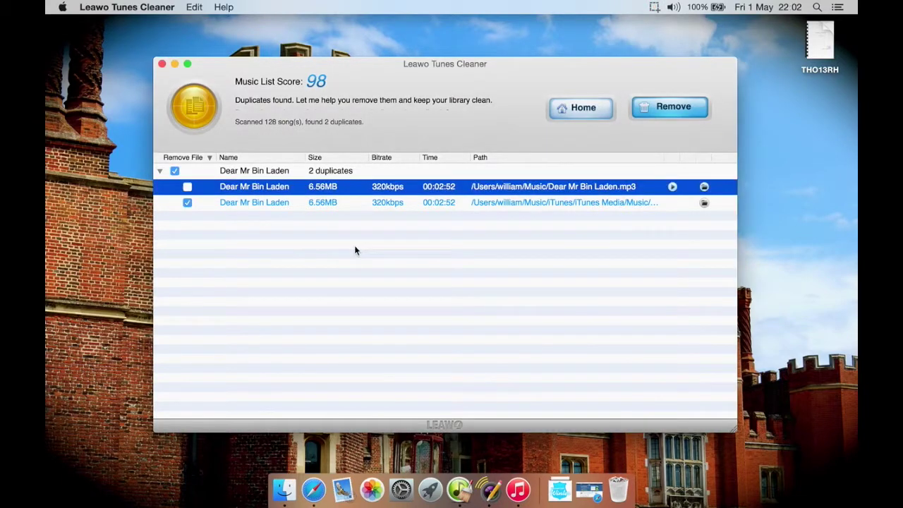
{"action": "left_click", "coordinate": [188, 204]}
{"action": "left_click", "coordinate": [187, 187]}
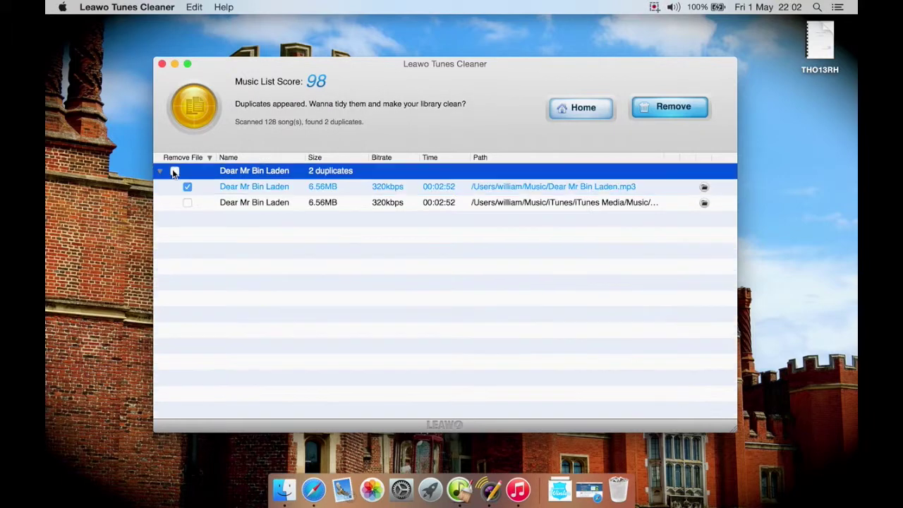
Clear the removal marks from both Dear Mr Bin Laden duplicates and go back to the home screen.
{"action": "left_click", "coordinate": [175, 170]}
{"action": "left_click", "coordinate": [187, 187]}
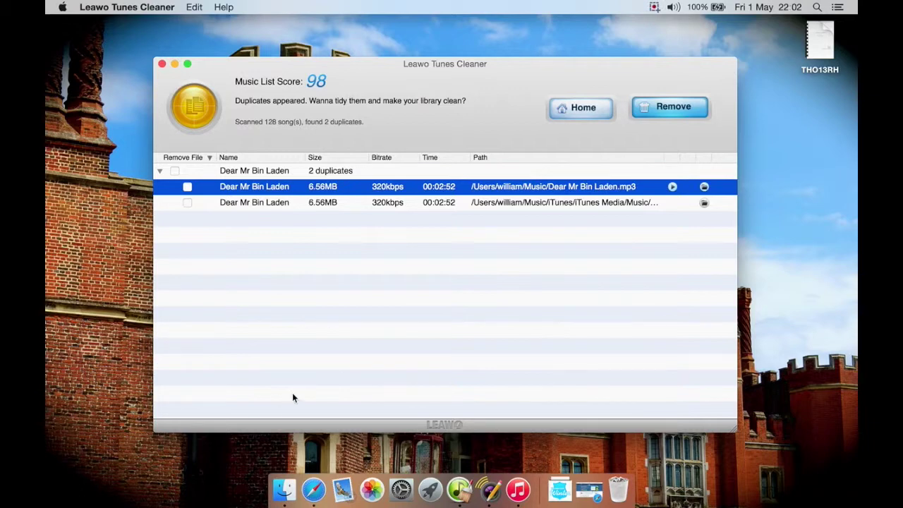
{"action": "left_click", "coordinate": [438, 312]}
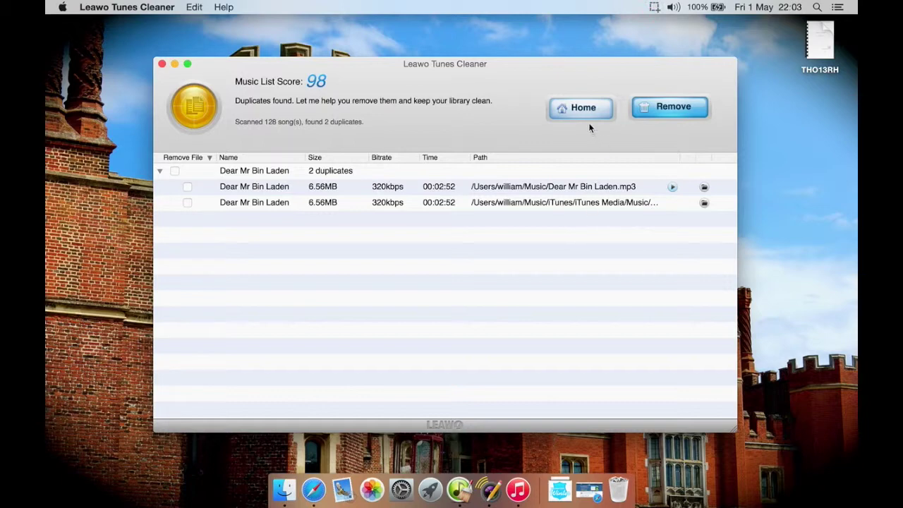
{"action": "left_click", "coordinate": [575, 110]}
{"action": "left_click", "coordinate": [530, 302]}
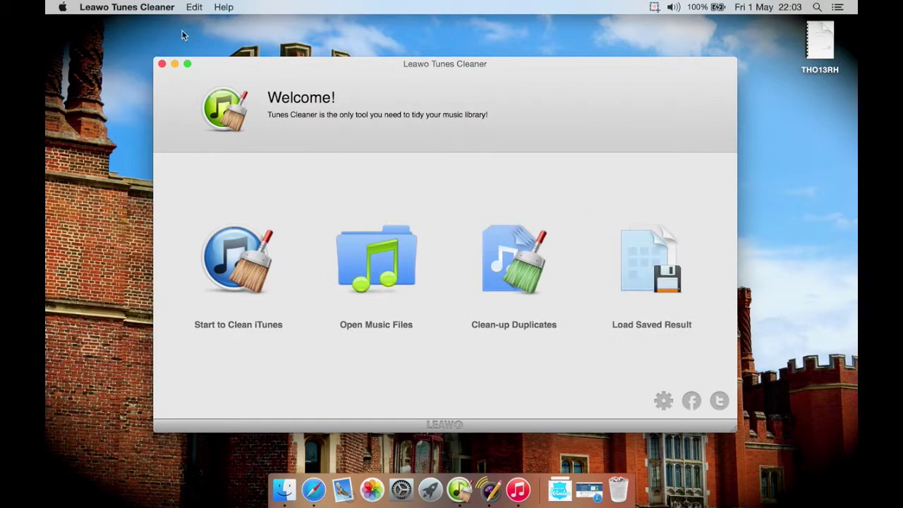
View the program's version and support information in the About window, and close it.
{"action": "left_click", "coordinate": [127, 7]}
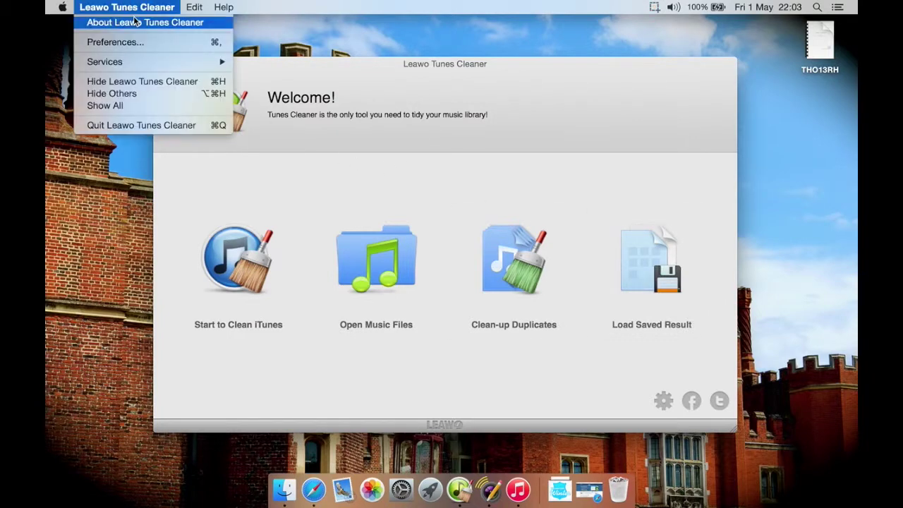
{"action": "left_click", "coordinate": [136, 22]}
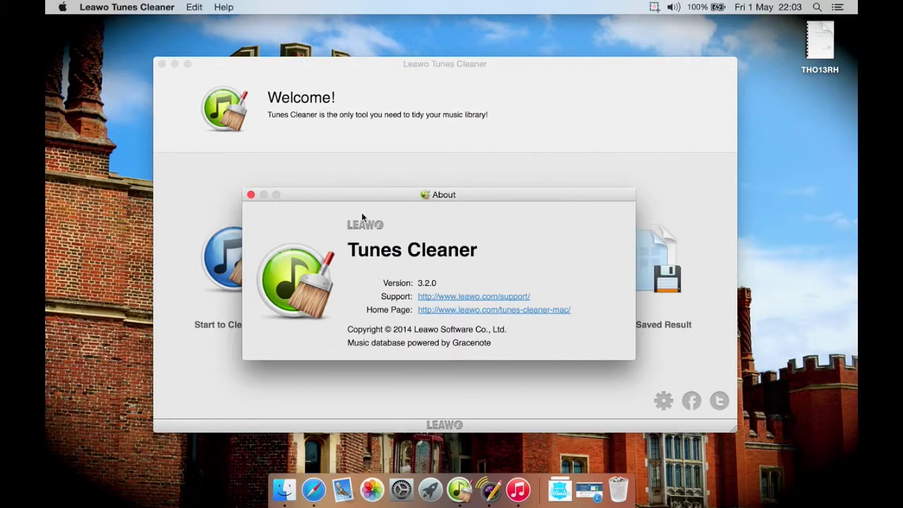
{"action": "left_click", "coordinate": [251, 194]}
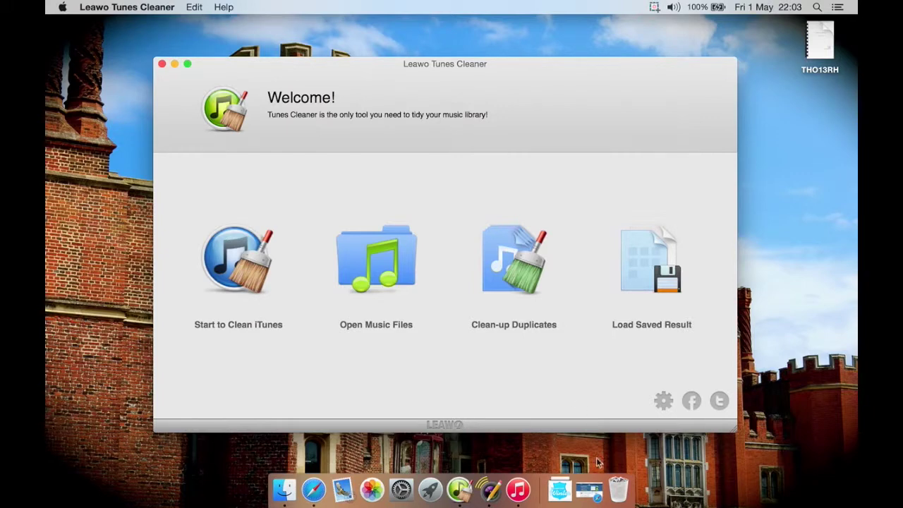
Switch to the Tunes Cleaner product page in Safari and read its price, overview, feature descriptions and system compatibility.
{"action": "left_click", "coordinate": [589, 489]}
{"action": "scroll", "coordinate": [558, 251], "scroll_direction": "down", "scroll_amount": 5}
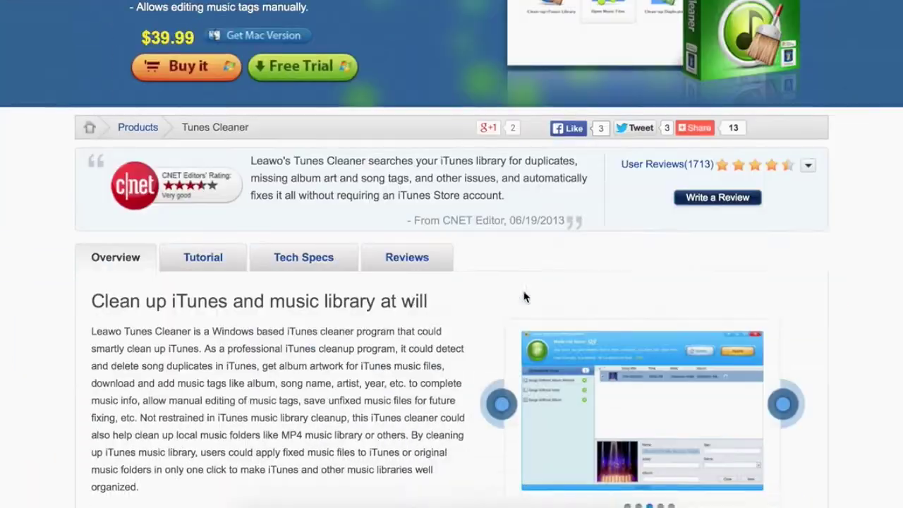
{"action": "scroll", "coordinate": [523, 296], "scroll_direction": "up", "scroll_amount": 5}
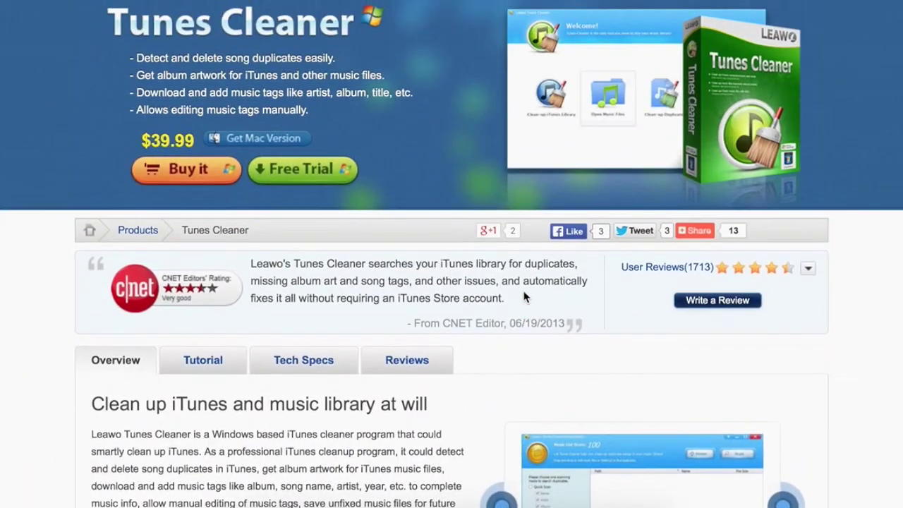
{"action": "scroll", "coordinate": [524, 297], "scroll_direction": "up", "scroll_amount": 1}
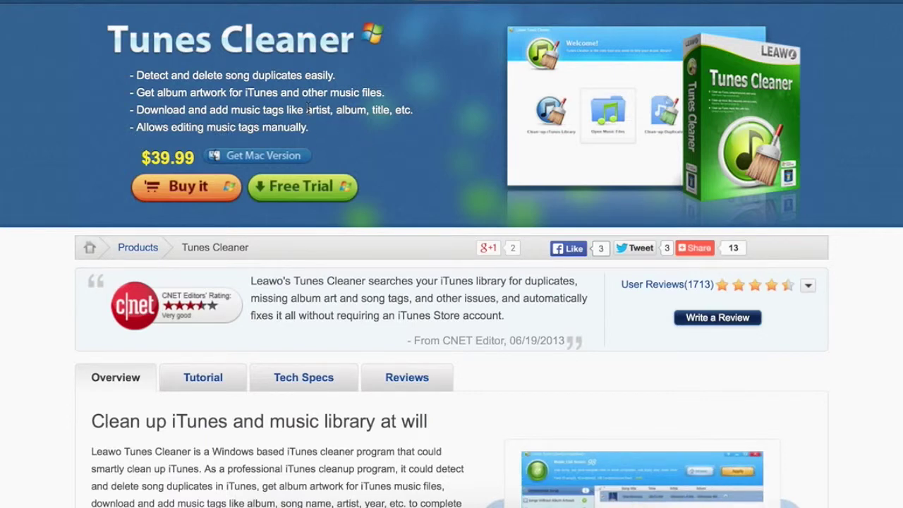
{"action": "scroll", "coordinate": [308, 109], "scroll_direction": "down", "scroll_amount": 10}
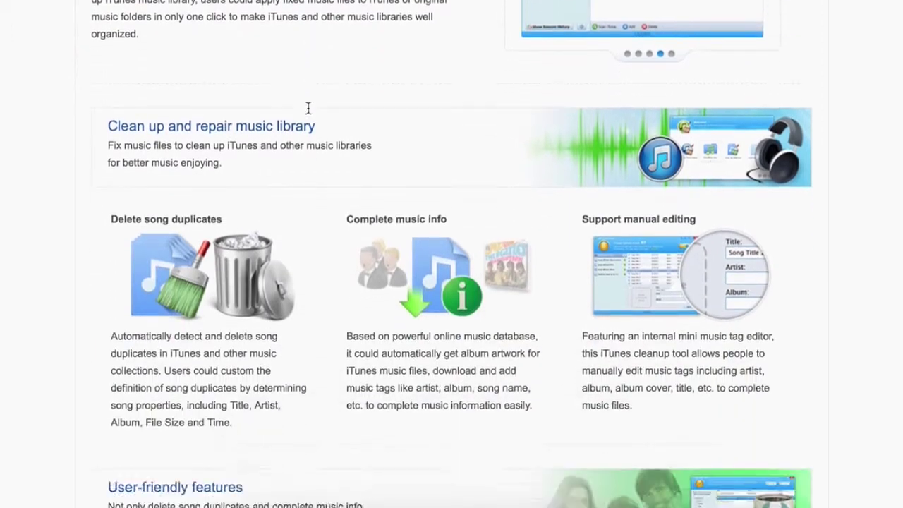
{"action": "scroll", "coordinate": [307, 107], "scroll_direction": "down", "scroll_amount": 2}
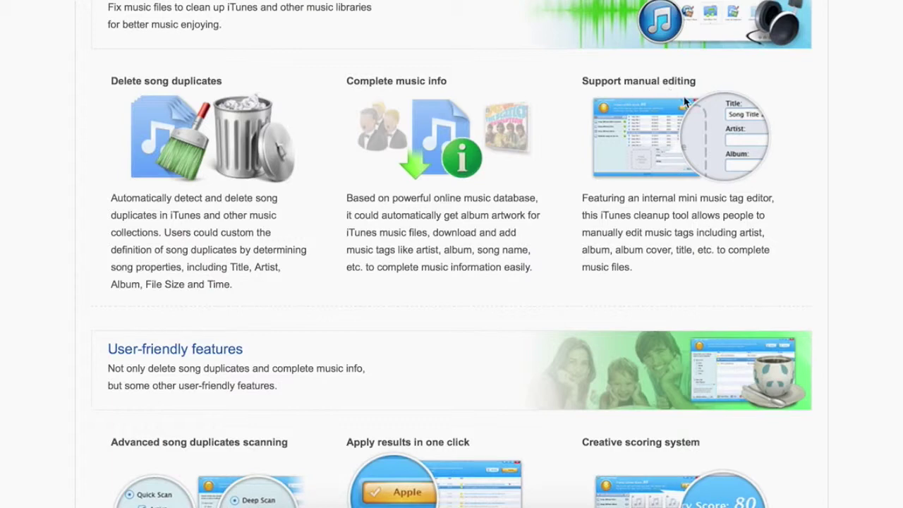
{"action": "scroll", "coordinate": [659, 192], "scroll_direction": "down", "scroll_amount": 4}
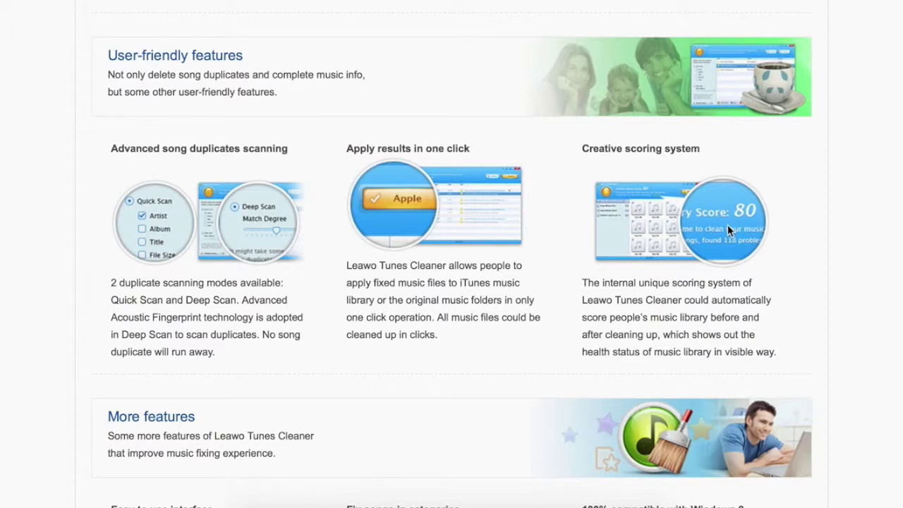
{"action": "scroll", "coordinate": [727, 224], "scroll_direction": "down", "scroll_amount": 5}
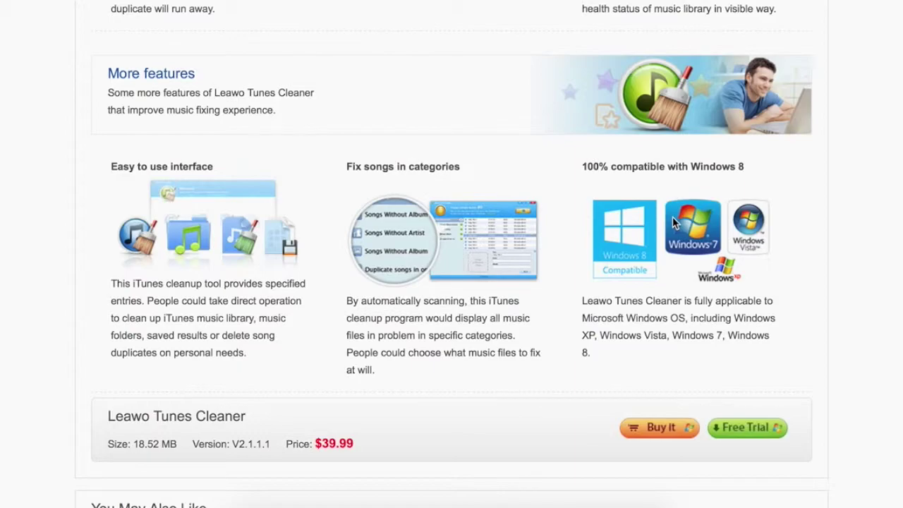
{"action": "scroll", "coordinate": [539, 253], "scroll_direction": "up", "scroll_amount": 10}
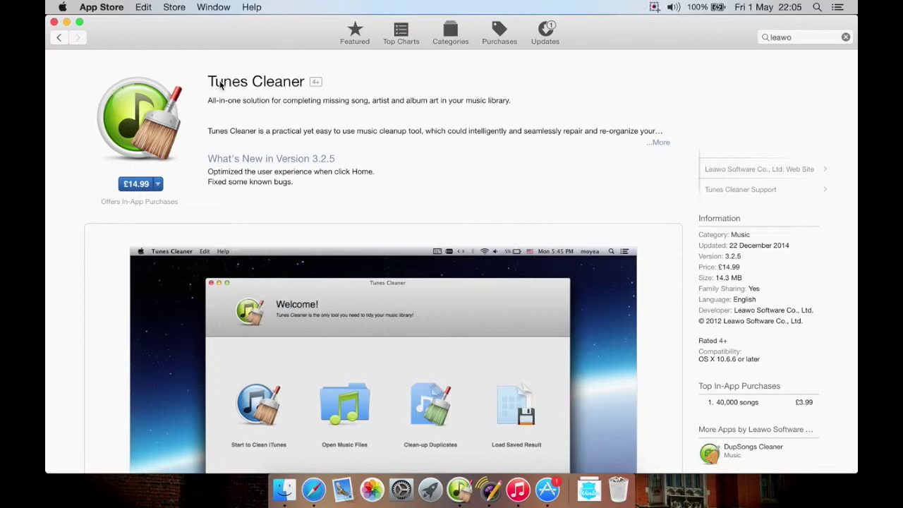
Close the App Store window and return to the Leawo Tunes Cleaner home screen.
{"action": "left_click", "coordinate": [55, 23]}
{"action": "left_click", "coordinate": [57, 27]}
{"action": "left_click", "coordinate": [241, 170]}
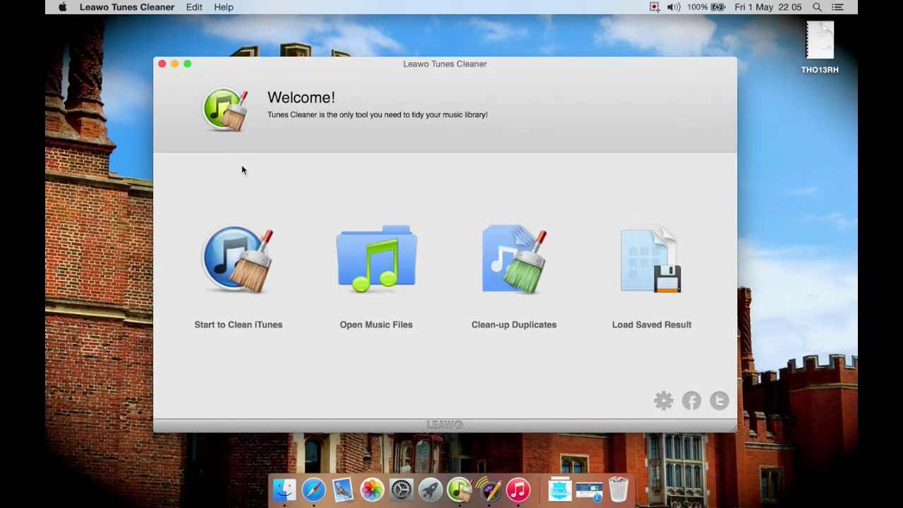